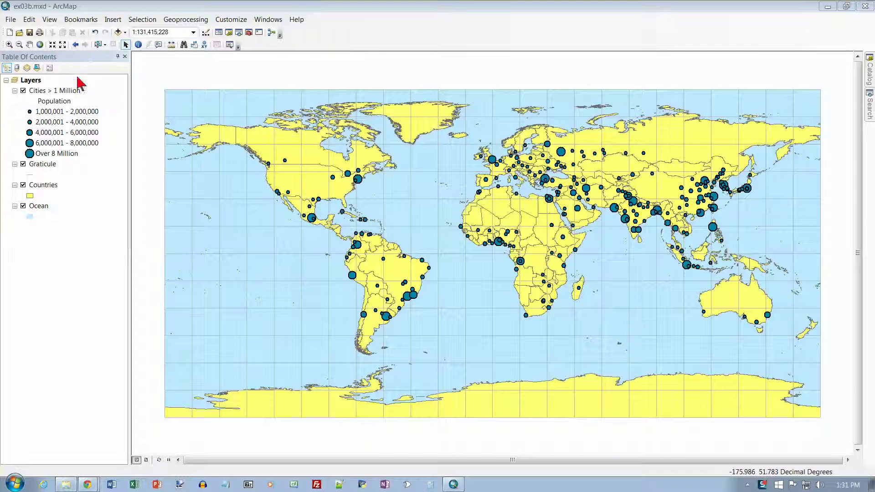
Open ArcMap's File menu to reach the document commands
click(11, 20)
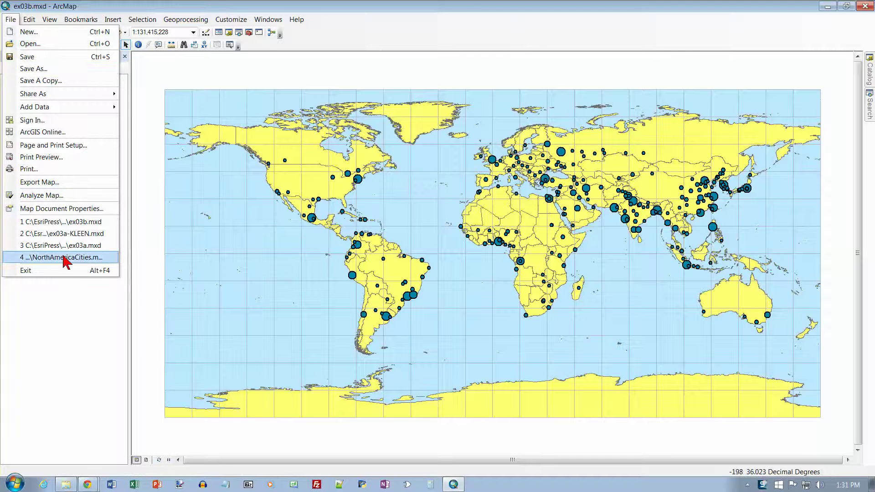
Open ex03c.mxd without saving ex03b.mxd, then zoom to the full world extent
click(29, 44)
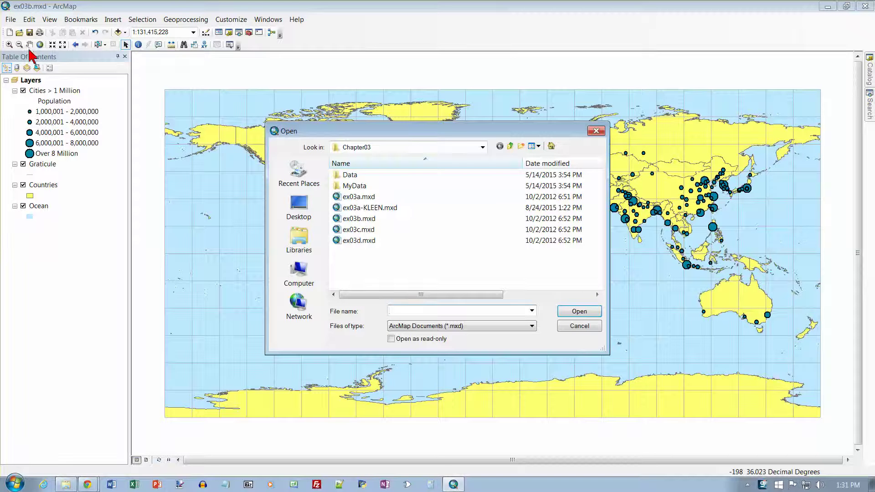
click(370, 232)
click(577, 313)
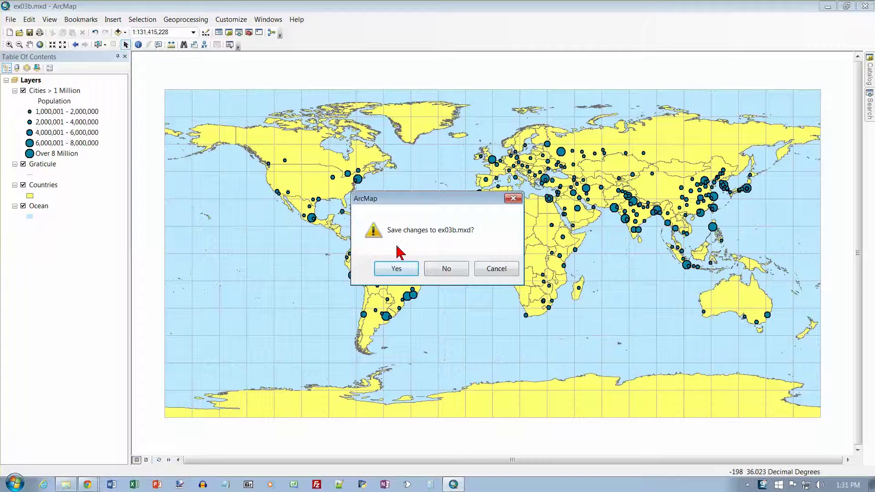
click(452, 271)
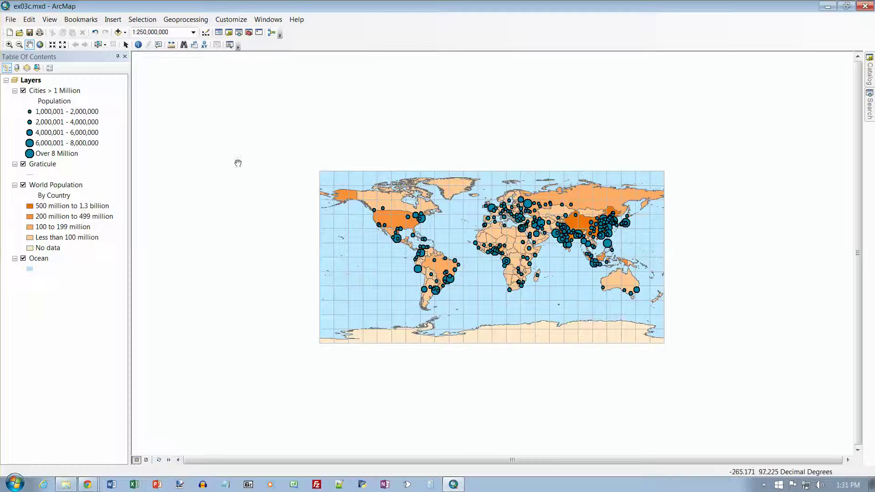
click(41, 45)
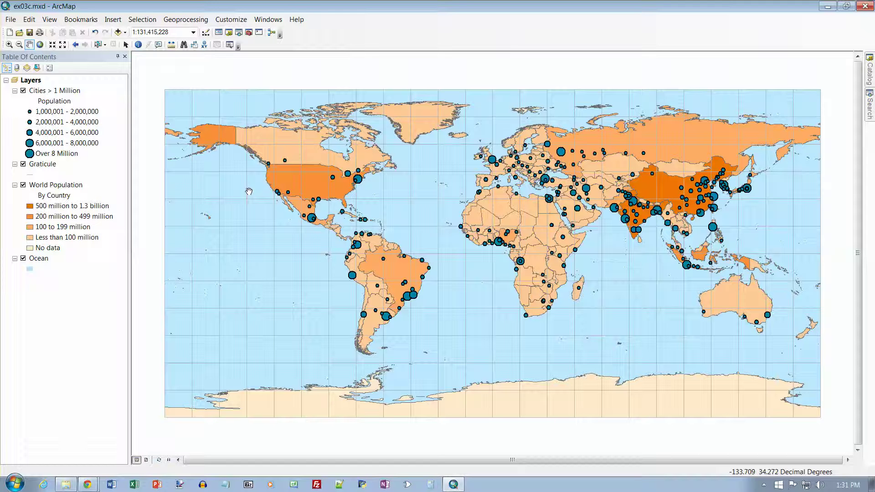
Bring up the context menu for the Cities > 1 Million layer in the Table of Contents
right_click(48, 93)
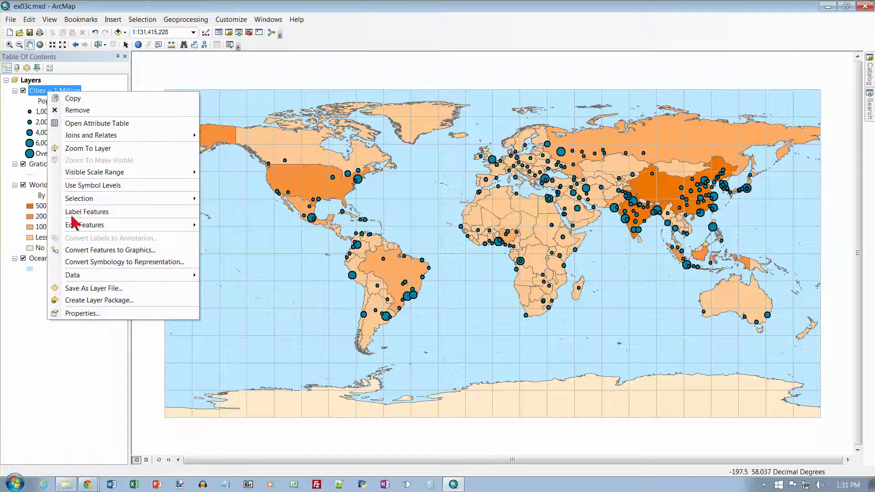
Turn on MapTips for Cities > 1 Million using the CITY_NAME display expression
click(90, 316)
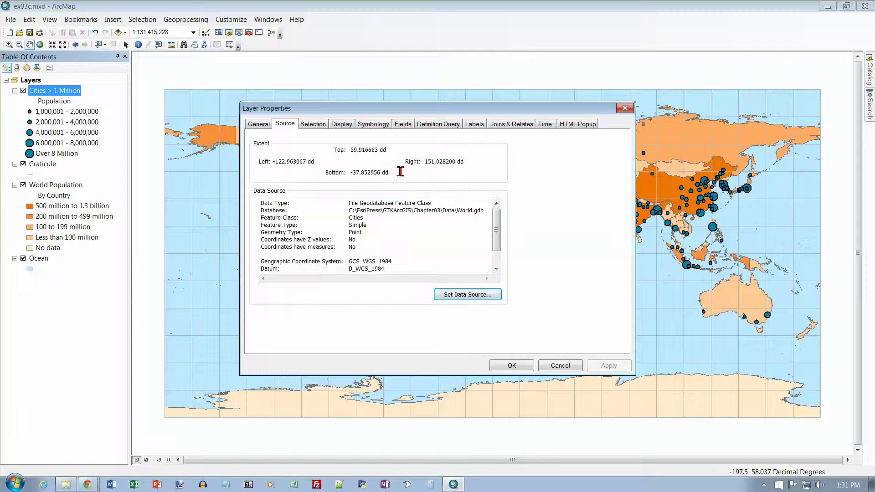
click(343, 125)
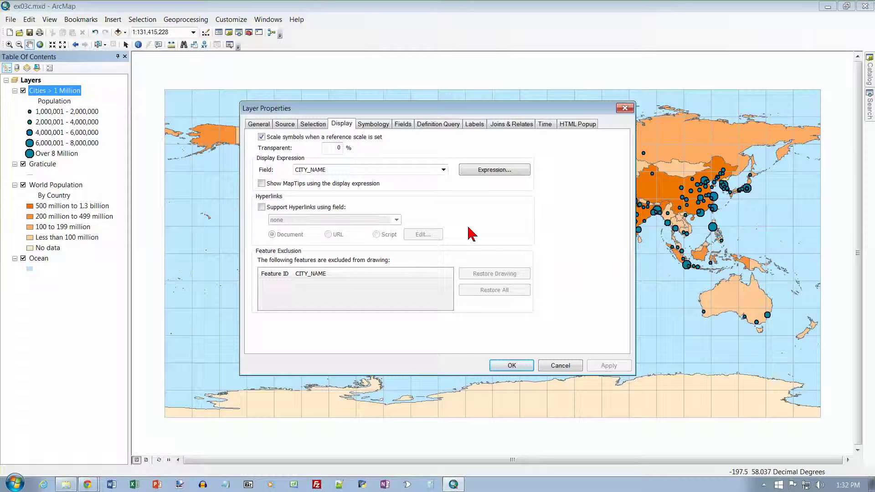
click(262, 183)
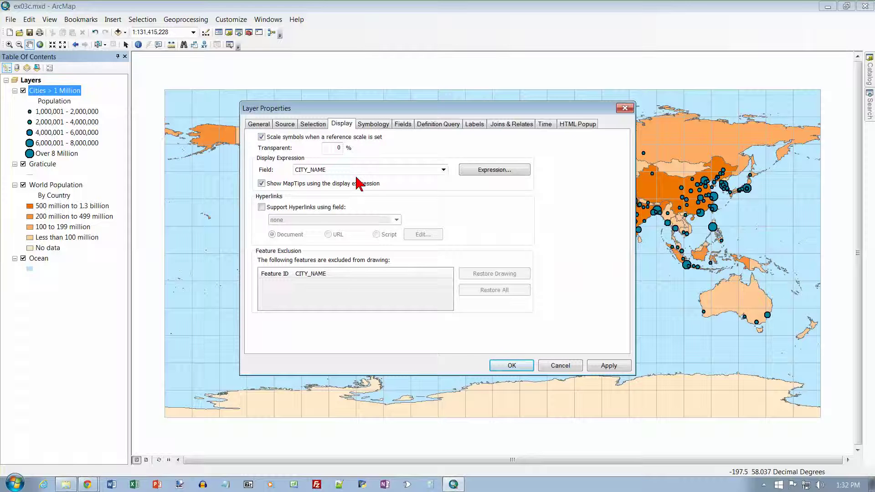
click(522, 365)
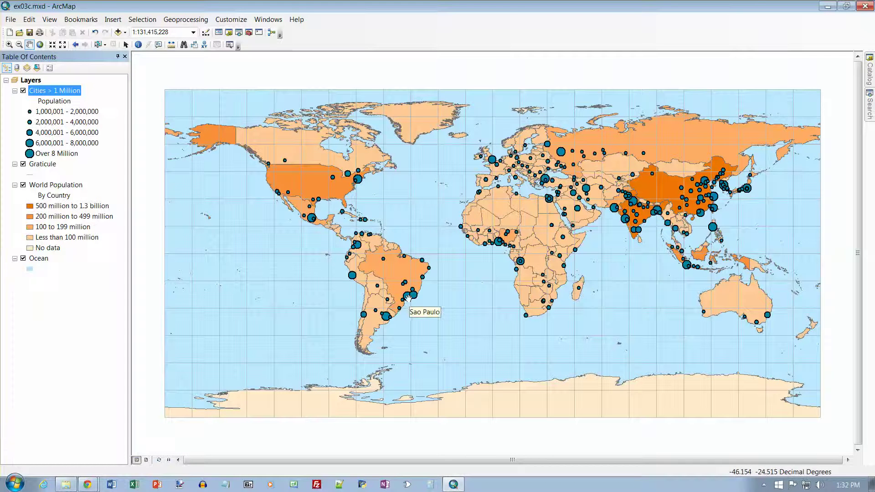
mouse_move(413, 294)
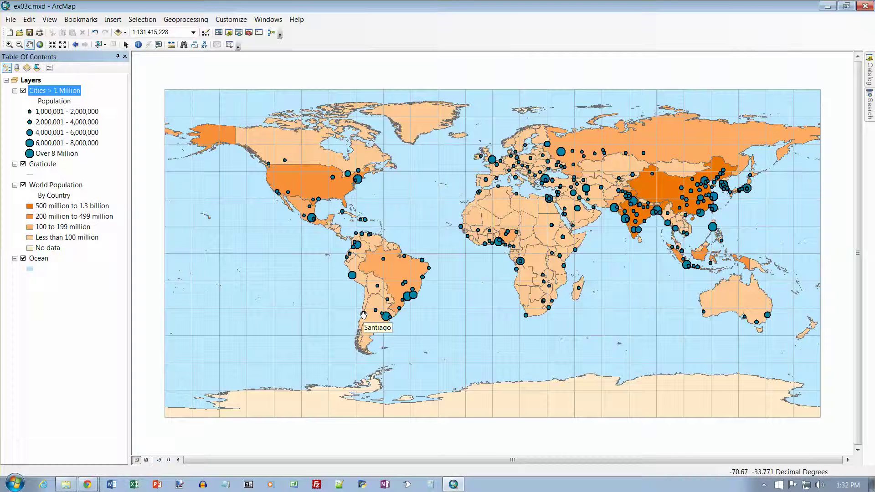
mouse_move(352, 274)
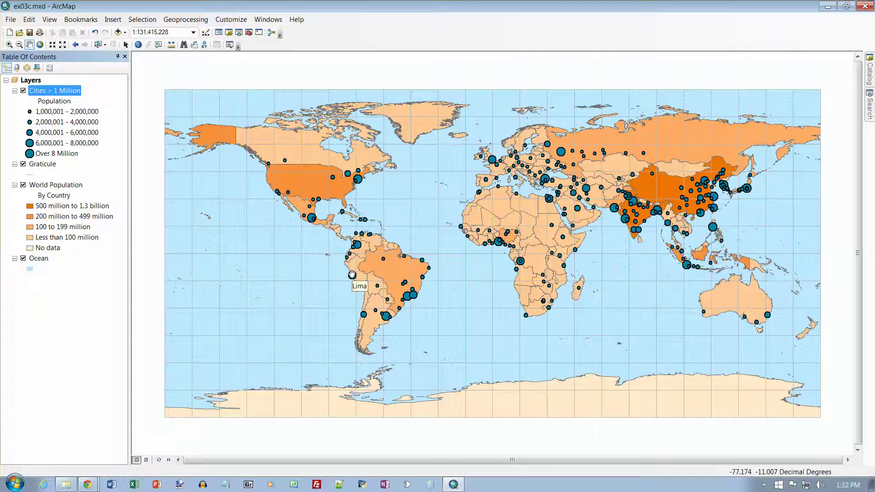
mouse_move(359, 246)
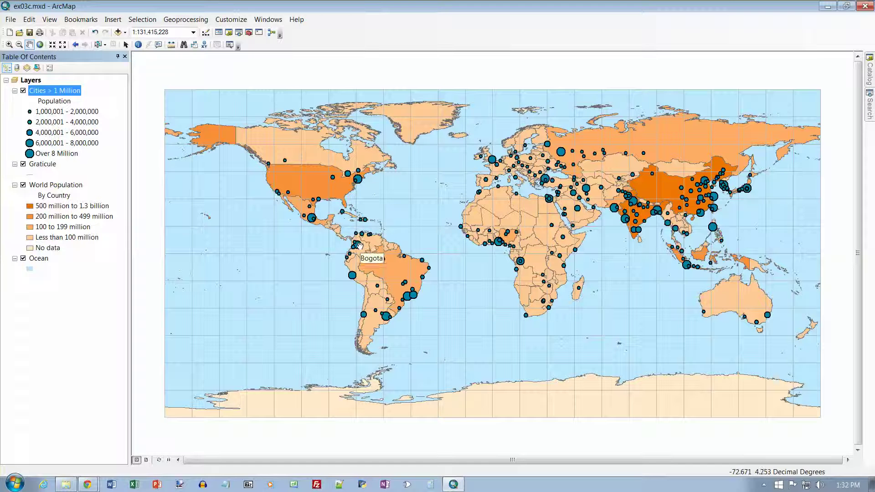
mouse_move(359, 179)
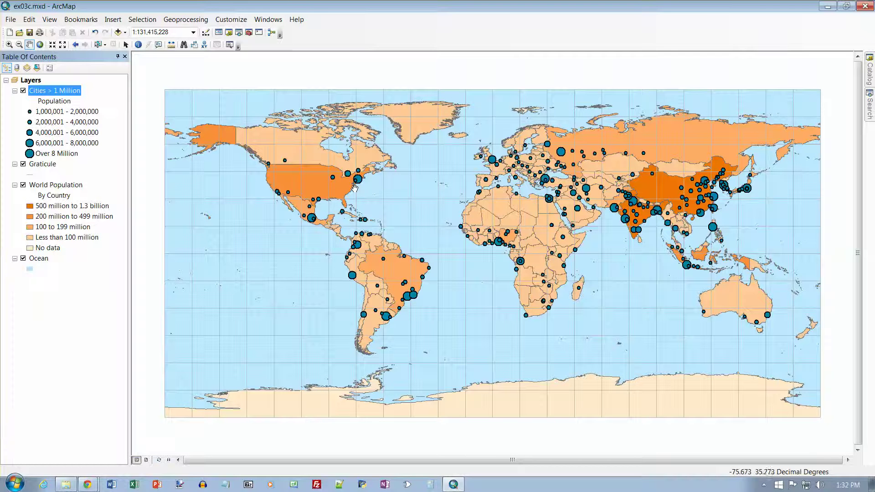
Enable CITY_NAME labels for Cities > 1 Million and bring up the label Scale Range settings
double_click(39, 92)
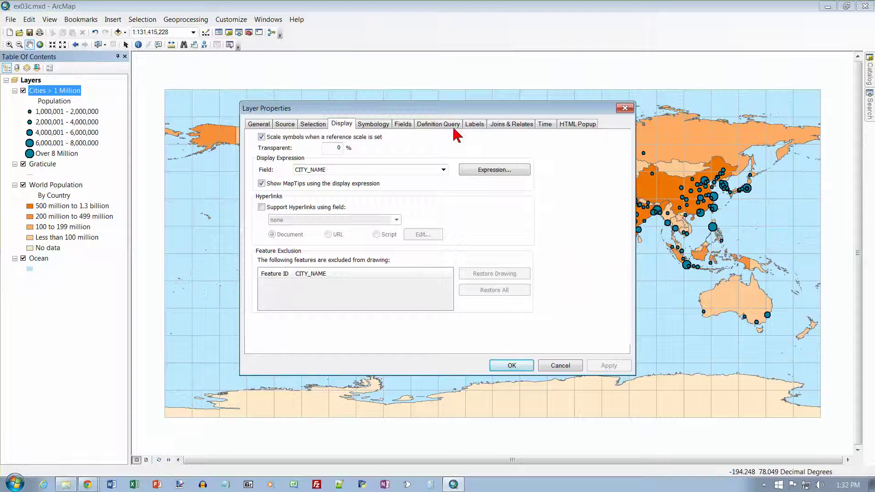
click(474, 124)
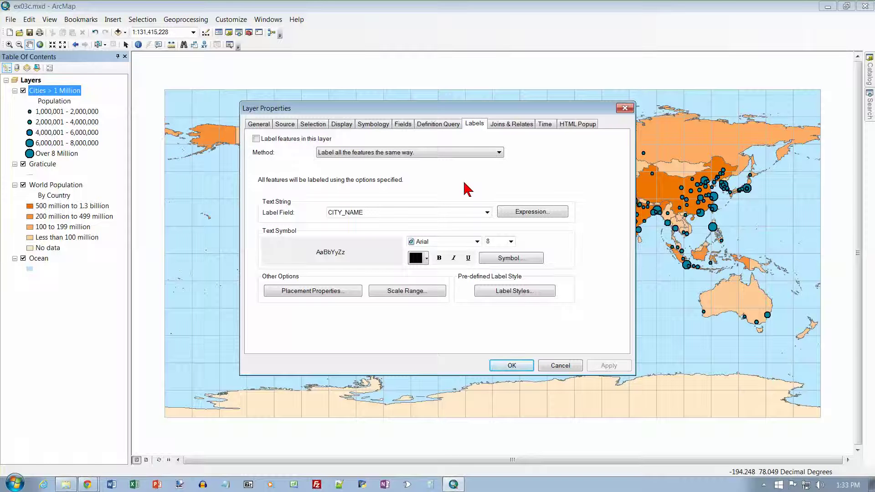
click(257, 138)
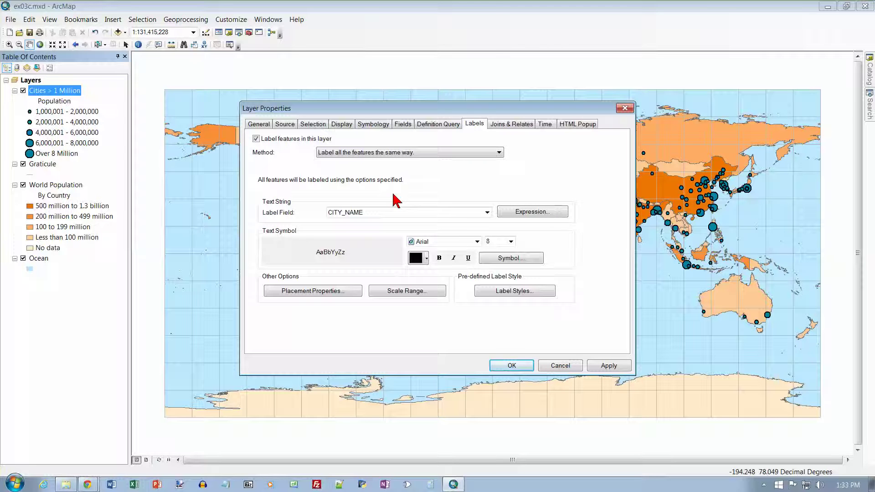
click(376, 218)
click(376, 218)
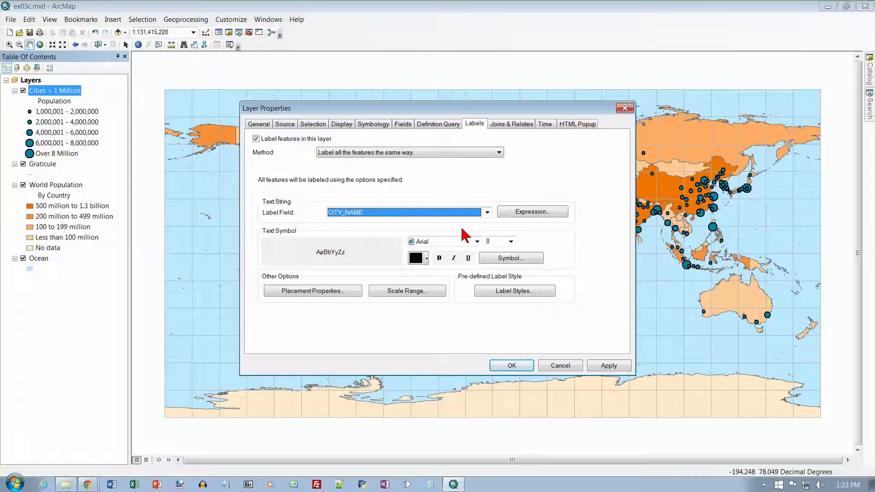
click(418, 292)
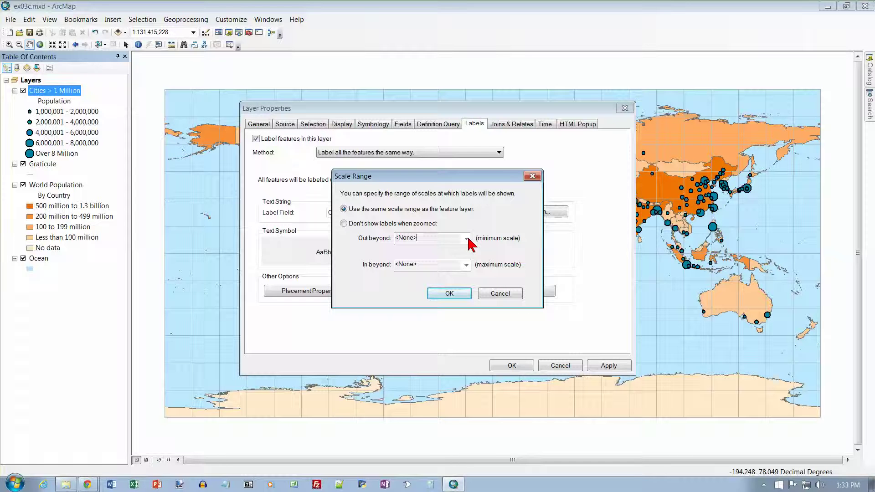
Hide city labels when zoomed out beyond 1:80,000,000 and close Layer Properties
drag(452, 238, 371, 238)
click(344, 224)
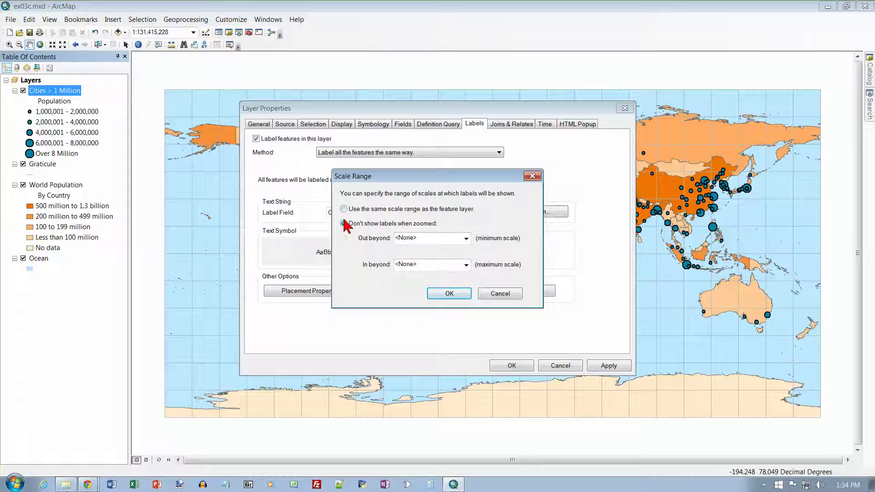
click(415, 237)
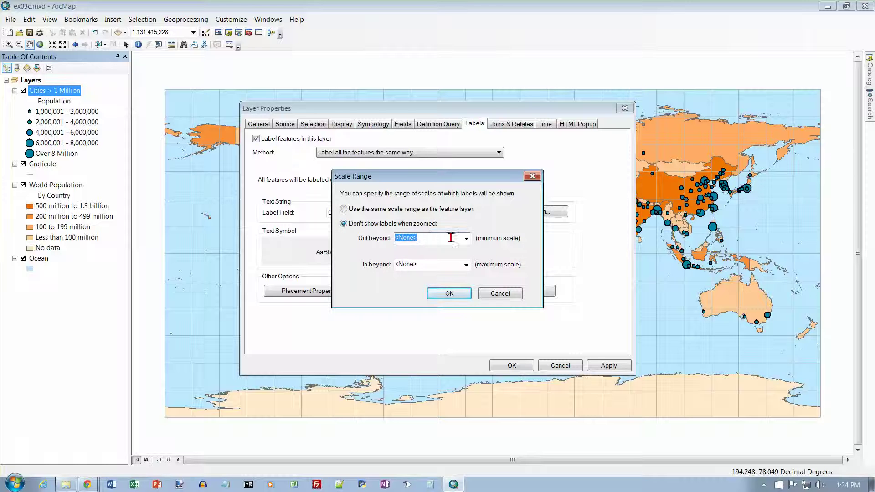
click(466, 239)
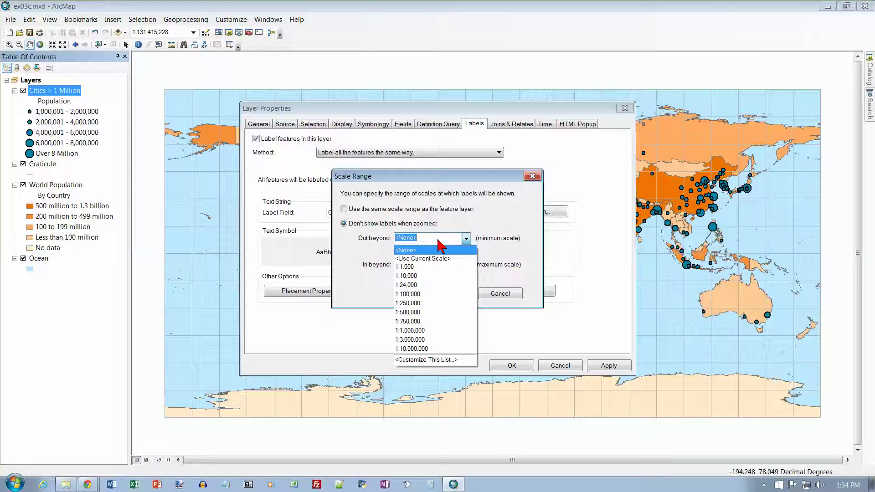
text(1:80)
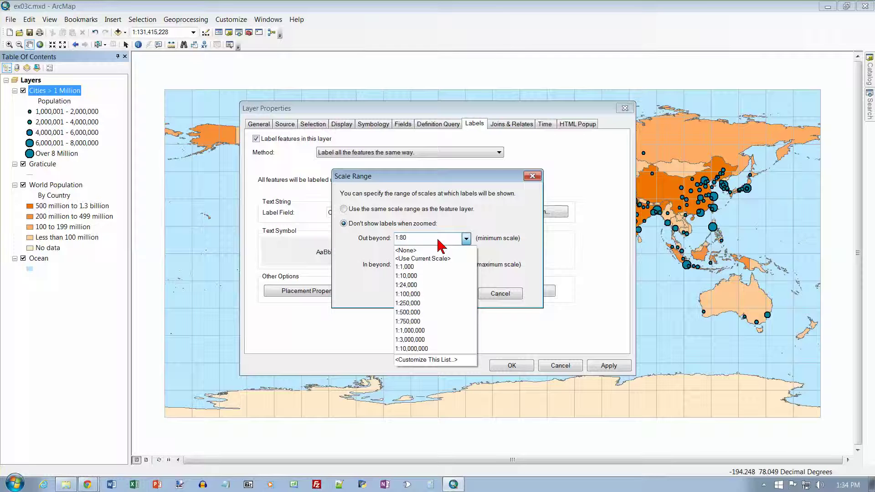
text(,000,000)
click(437, 240)
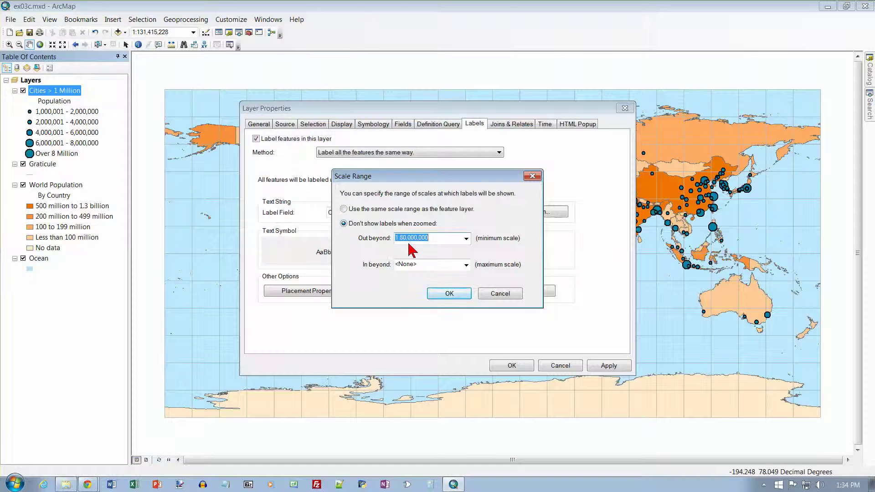
click(448, 295)
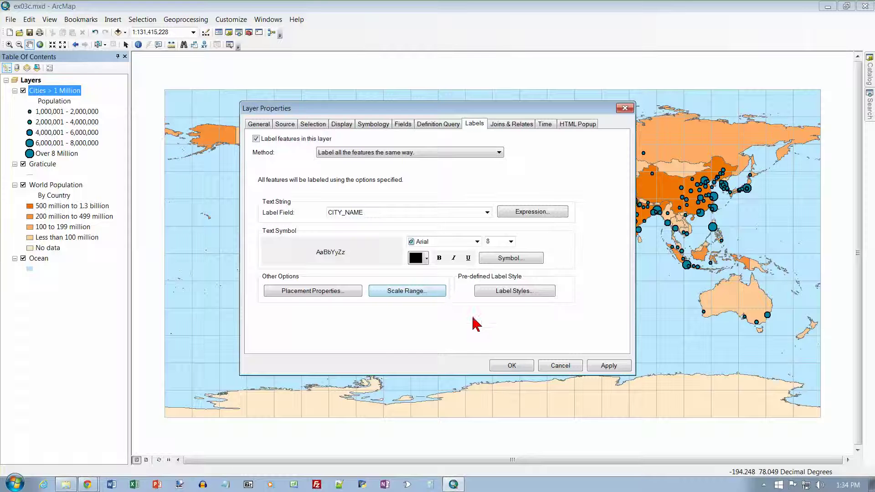
click(512, 364)
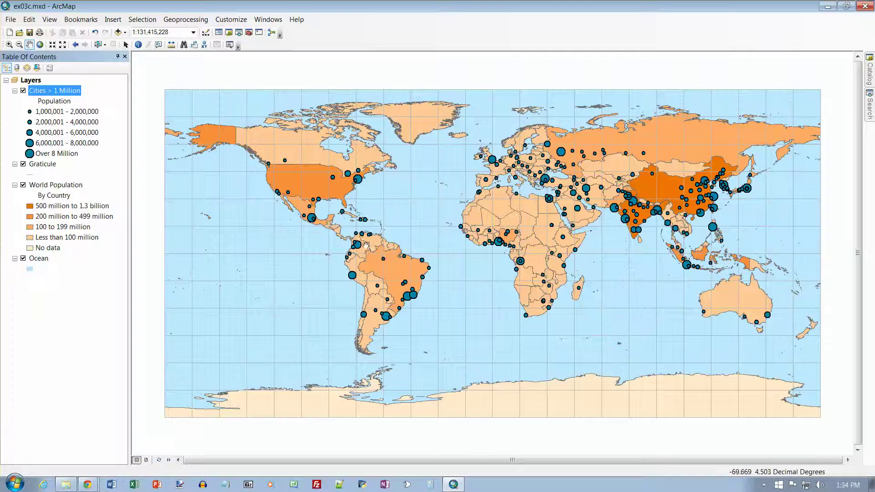
Fixed-zoom in three times to 1:80,000,000 until city name labels appear
mouse_move(365, 242)
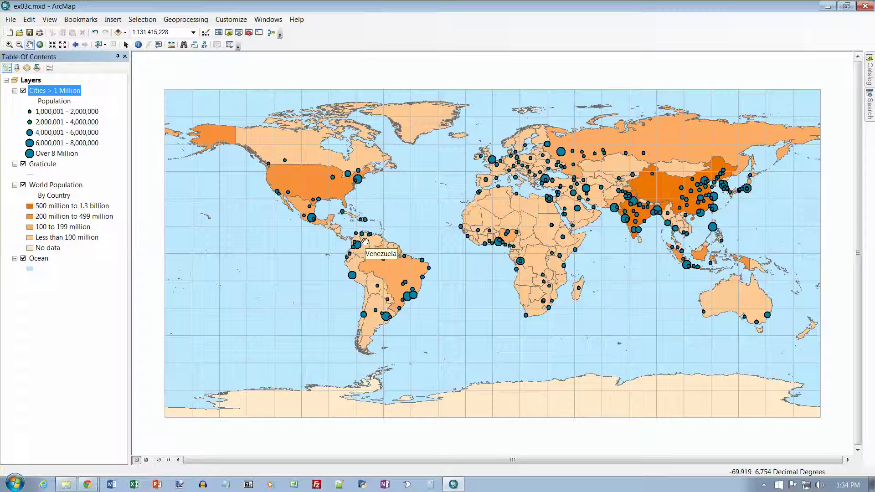
mouse_move(394, 247)
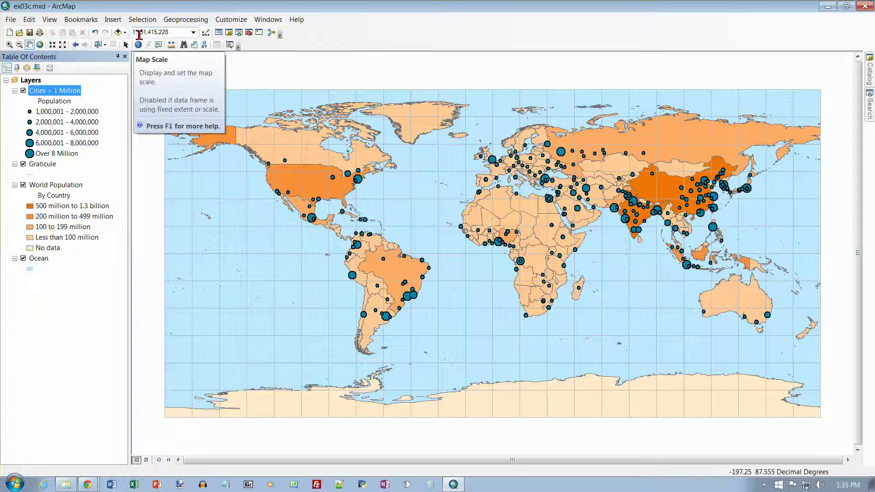
click(53, 45)
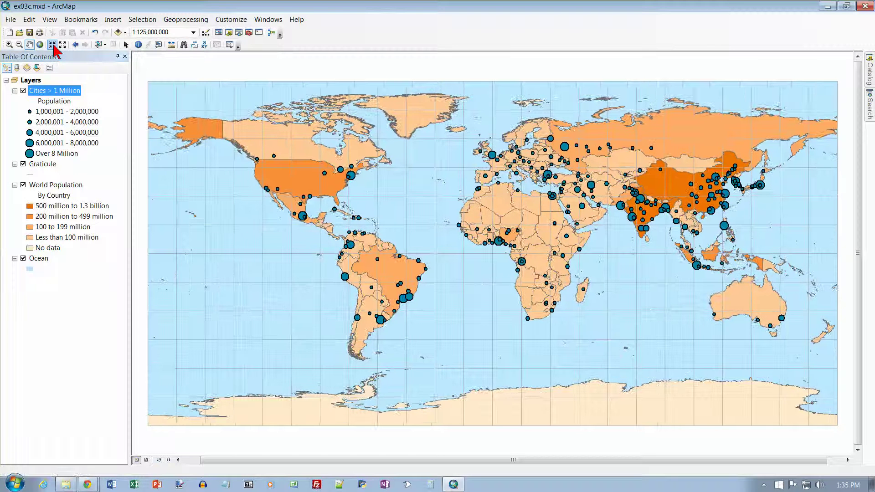
click(54, 45)
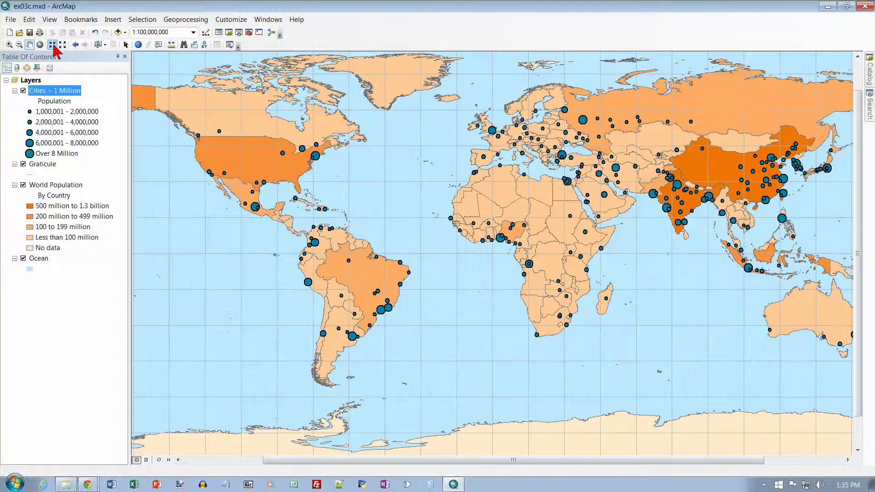
click(54, 45)
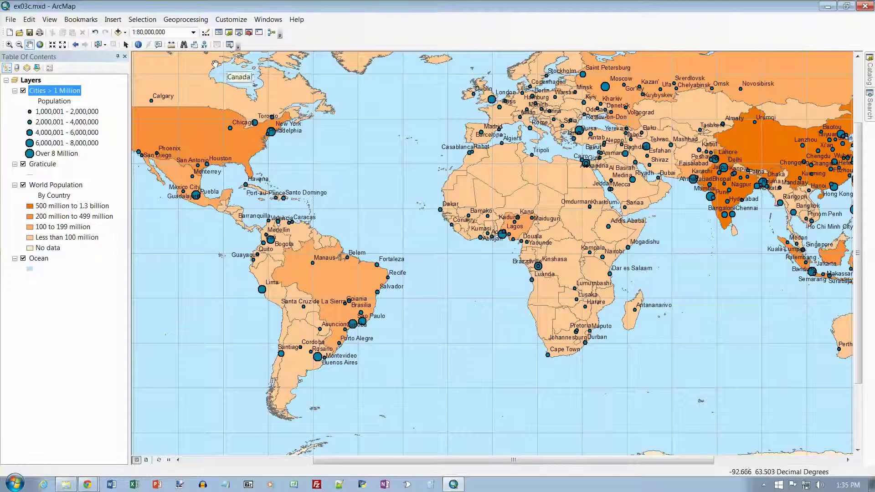
Try a 1:150,000,000 map scale, then return to the full world extent without labels
click(53, 45)
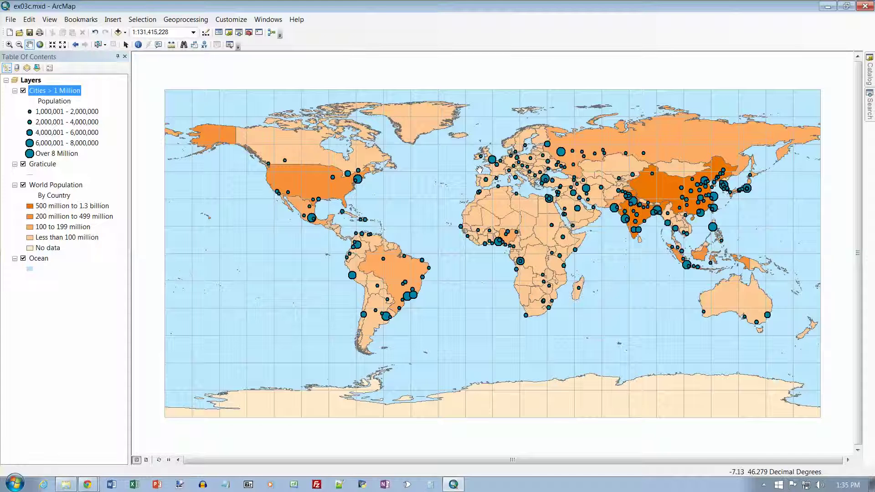
mouse_move(475, 172)
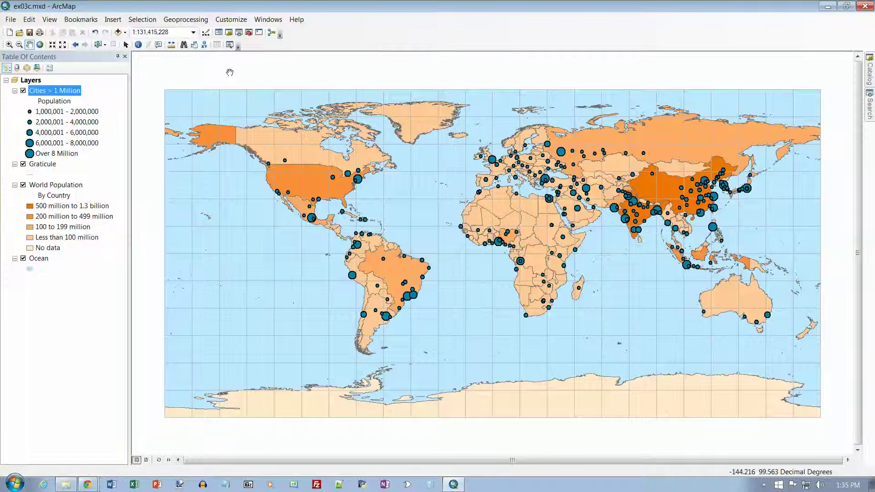
text(150000000)
key(Return)
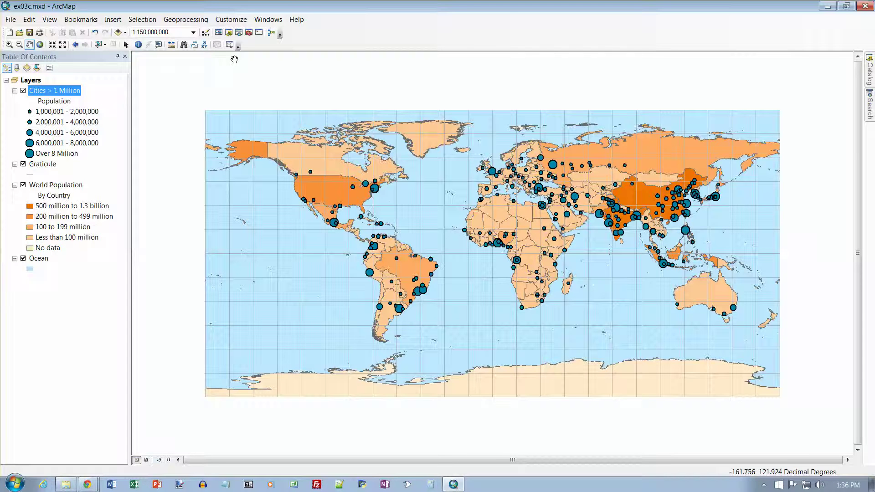
click(41, 45)
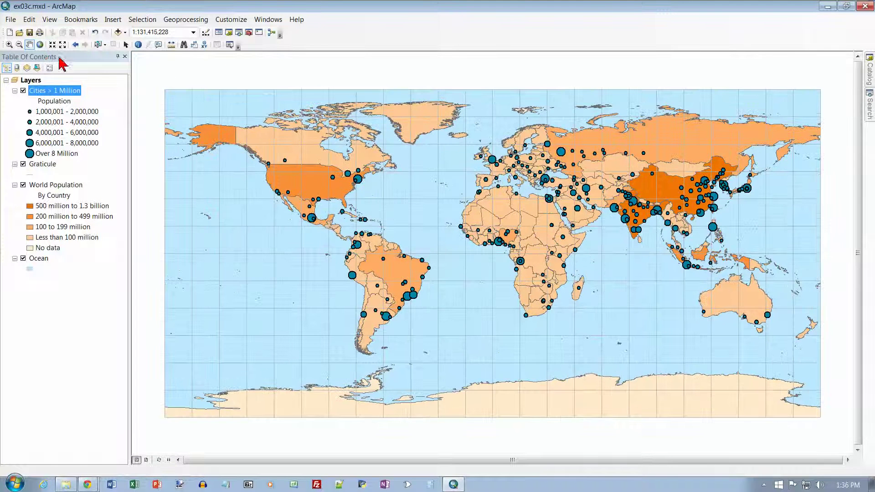
Create a Viewer window over Greenland and the North Atlantic, then move and enlarge it
click(230, 46)
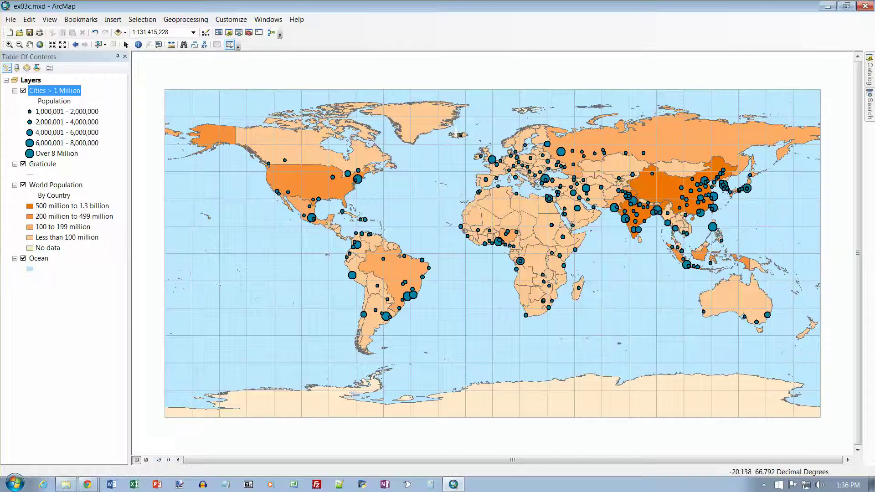
drag(470, 119, 565, 192)
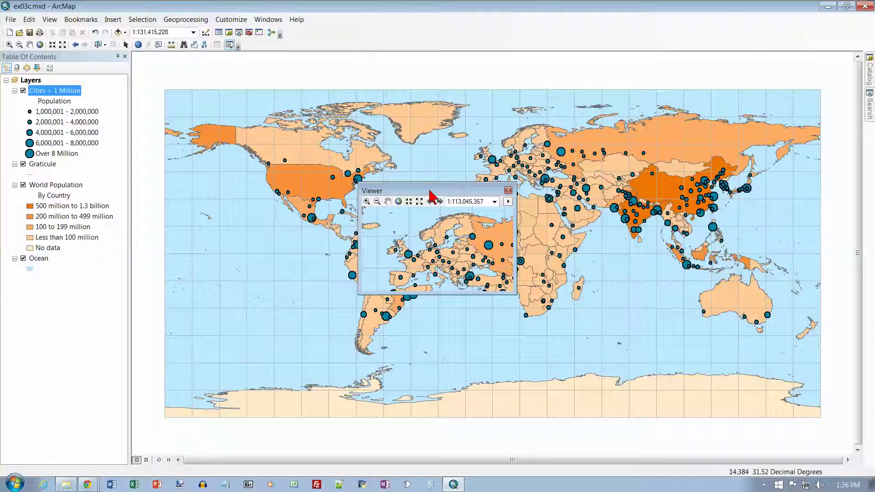
drag(427, 188, 359, 131)
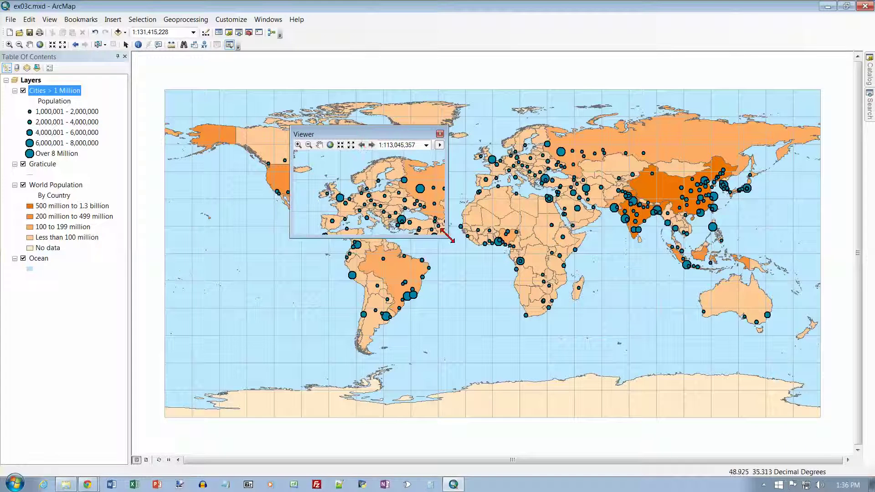
drag(445, 237, 629, 337)
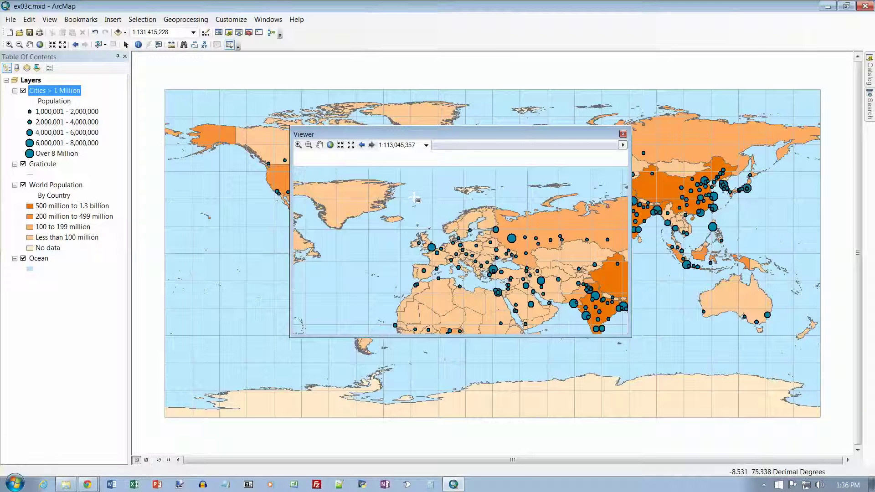
Mark an Iceland-to-Egypt area in the viewer, close the extra viewer, and shrink the main one
drag(401, 196, 522, 289)
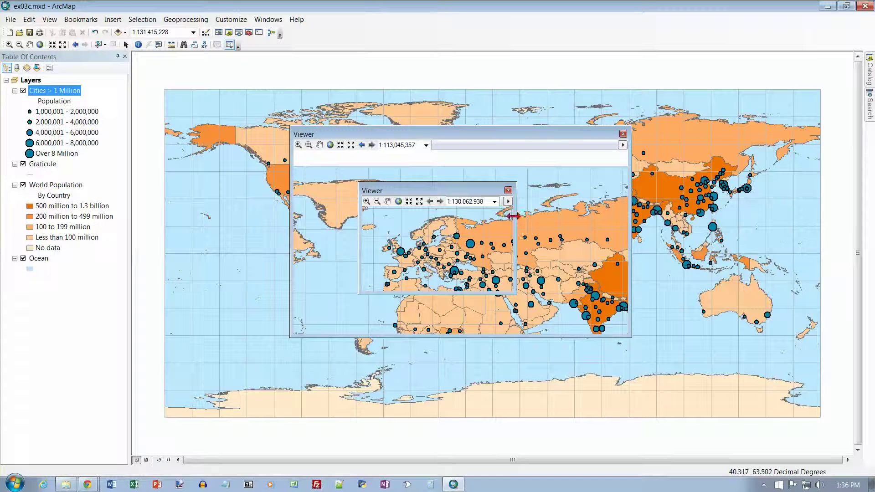
click(508, 190)
drag(630, 336, 457, 253)
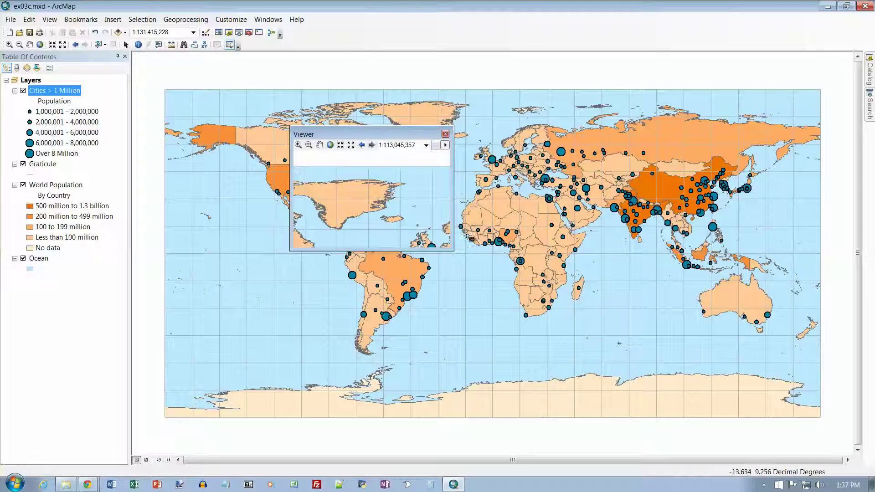
click(446, 146)
Switch the viewer to a 400% Magnifier, move it over the Americas, then close it
click(479, 157)
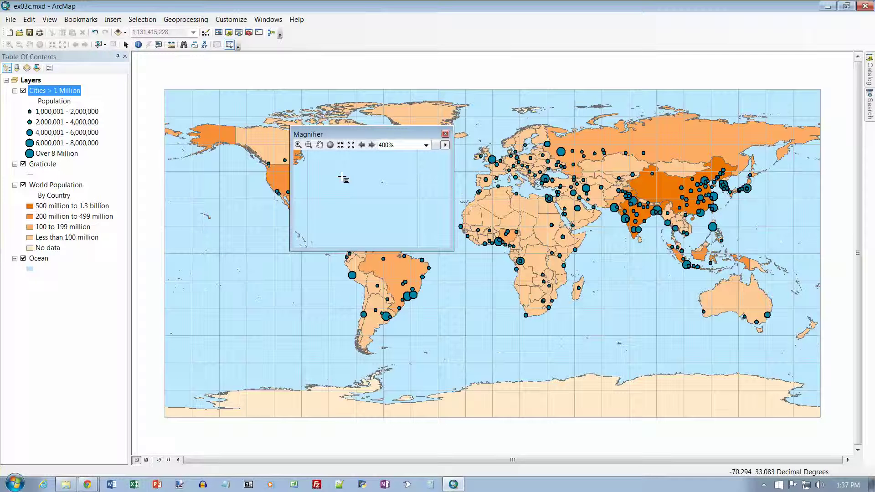
drag(355, 136, 361, 176)
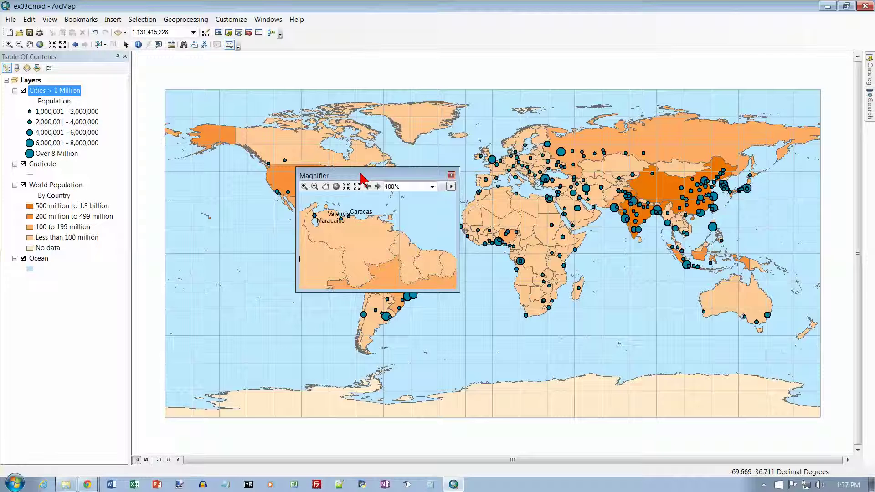
drag(361, 177, 388, 195)
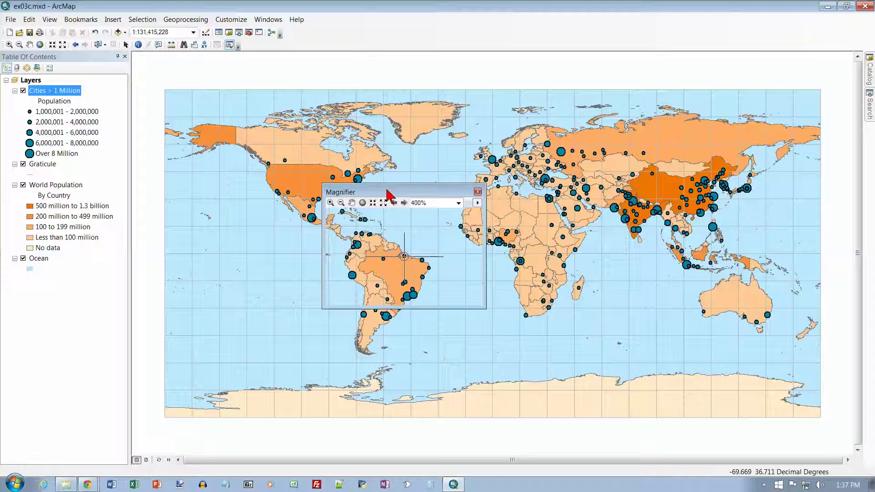
drag(386, 189, 351, 120)
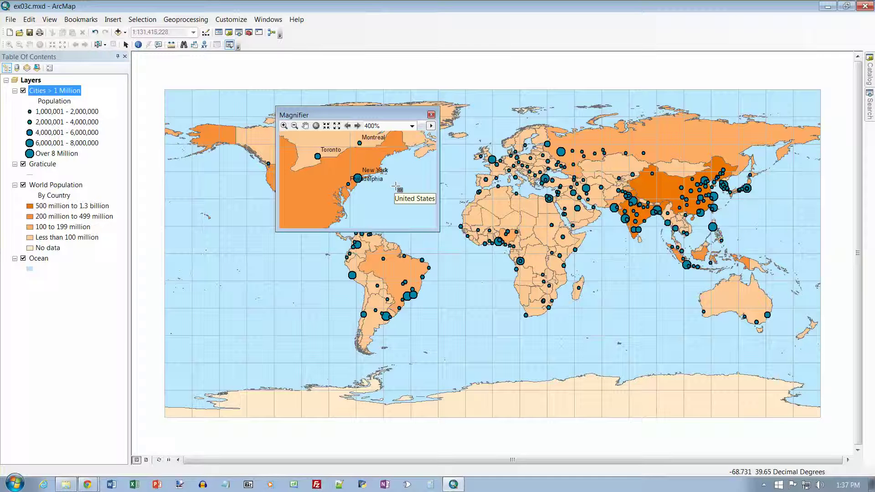
click(431, 116)
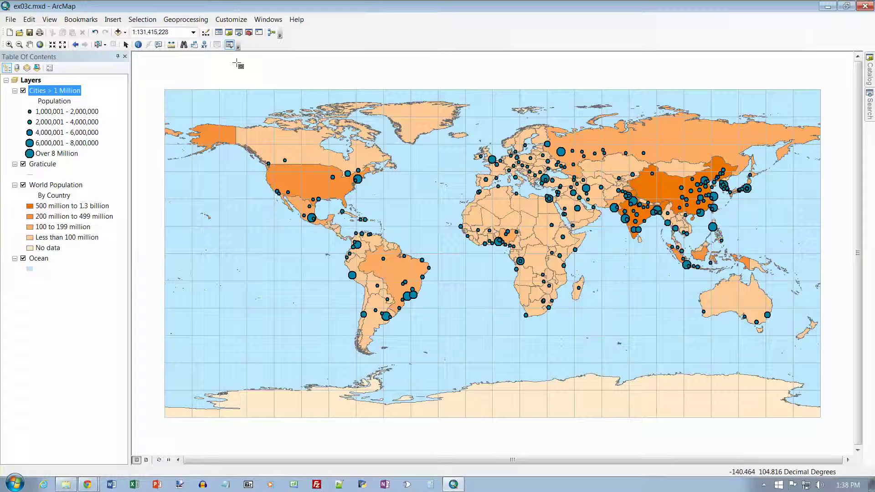
Launch the Find tool to search the world map for a geographic feature
click(184, 45)
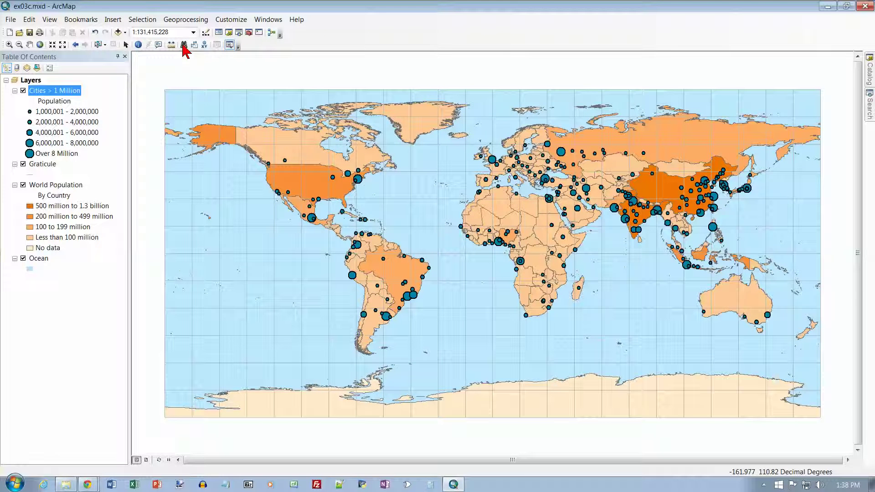